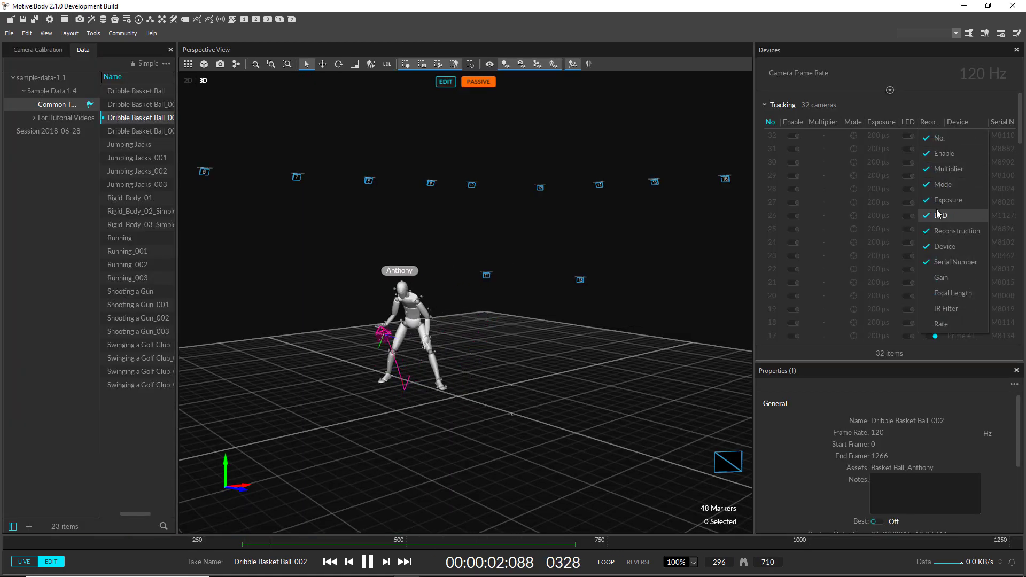
Hide the LED and Multiplier columns from the tracking camera table, then select camera 17.
left_click(936, 210)
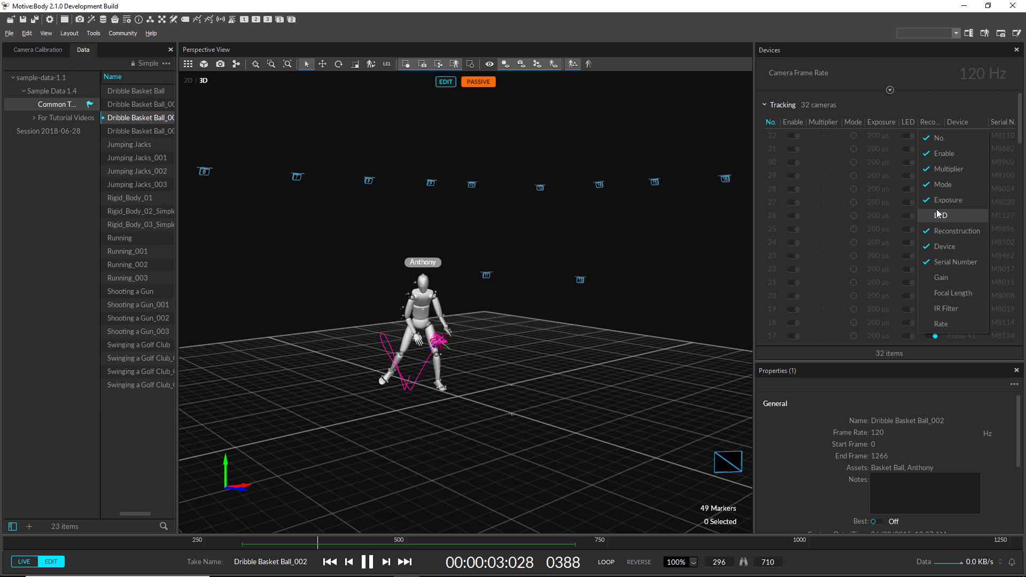
left_click(939, 168)
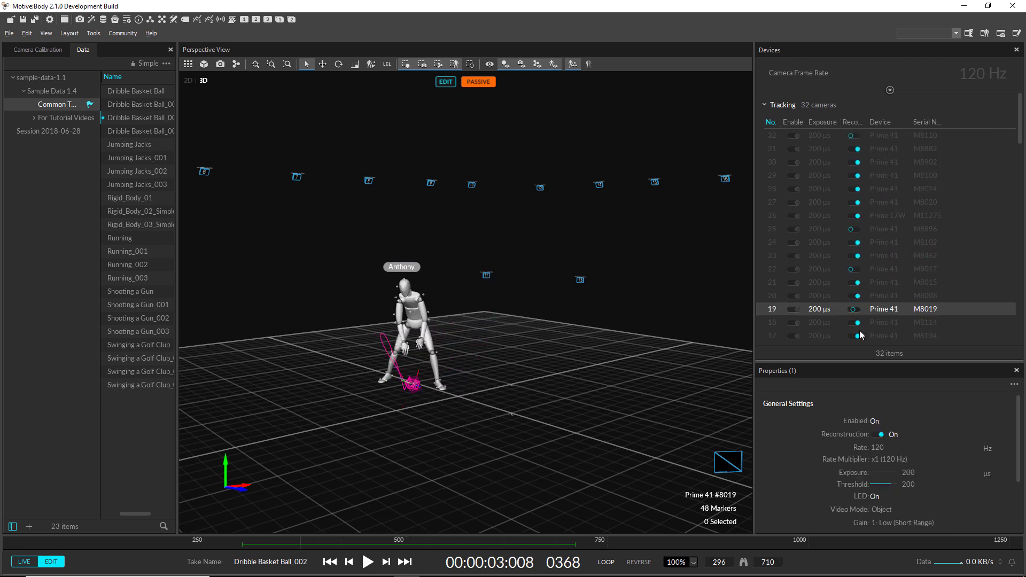
left_click(855, 337)
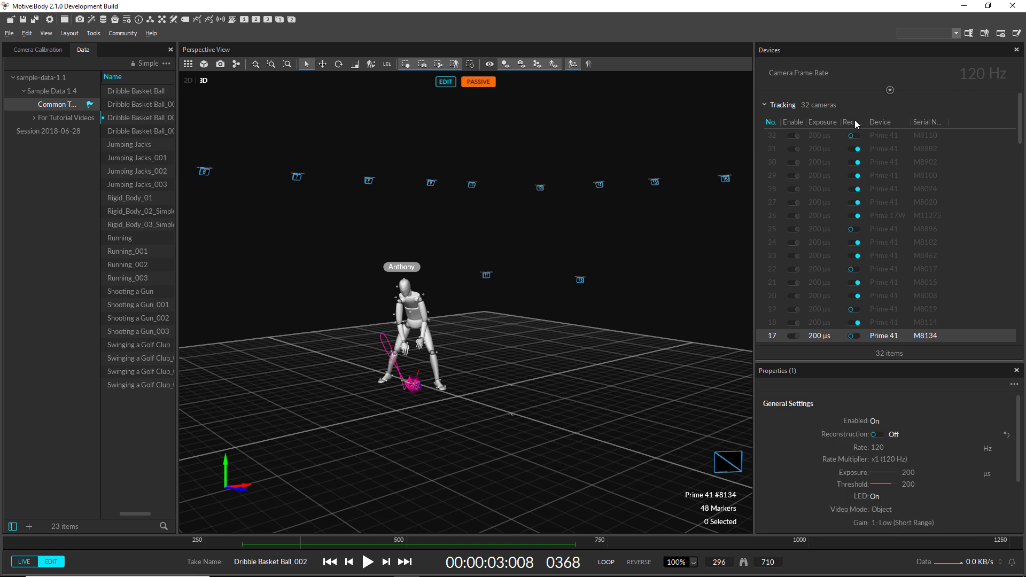
Select cameras 32, 25, 22, 19 and 17 and create a group named Disabled Cams.
left_click_drag(855, 188, 855, 135)
right_click(791, 193)
left_click(834, 203)
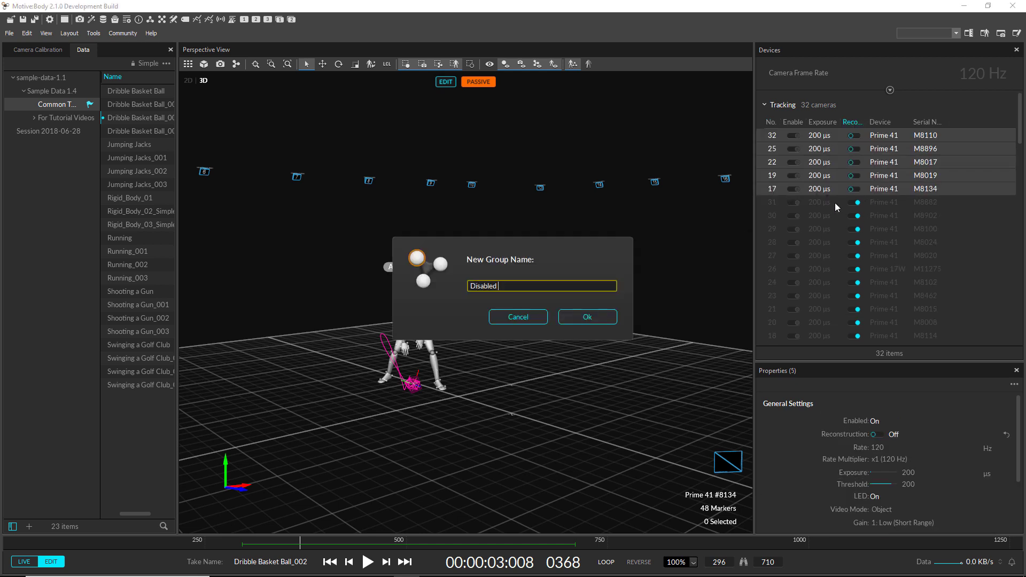
key("Return")
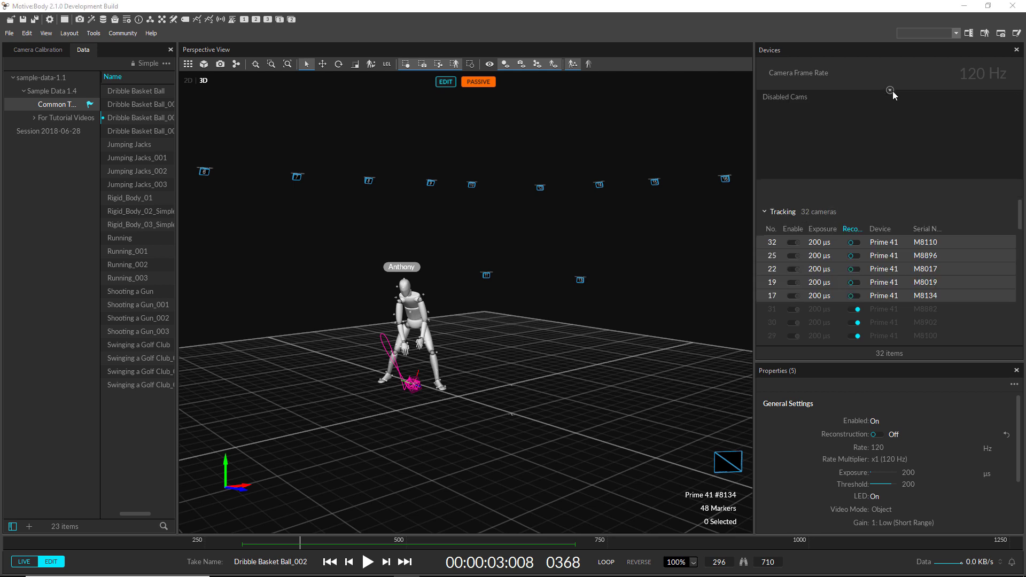
Reveal the Disabled Cams group and select all of its cameras.
left_click(891, 90)
left_click(685, 293)
left_click(890, 90)
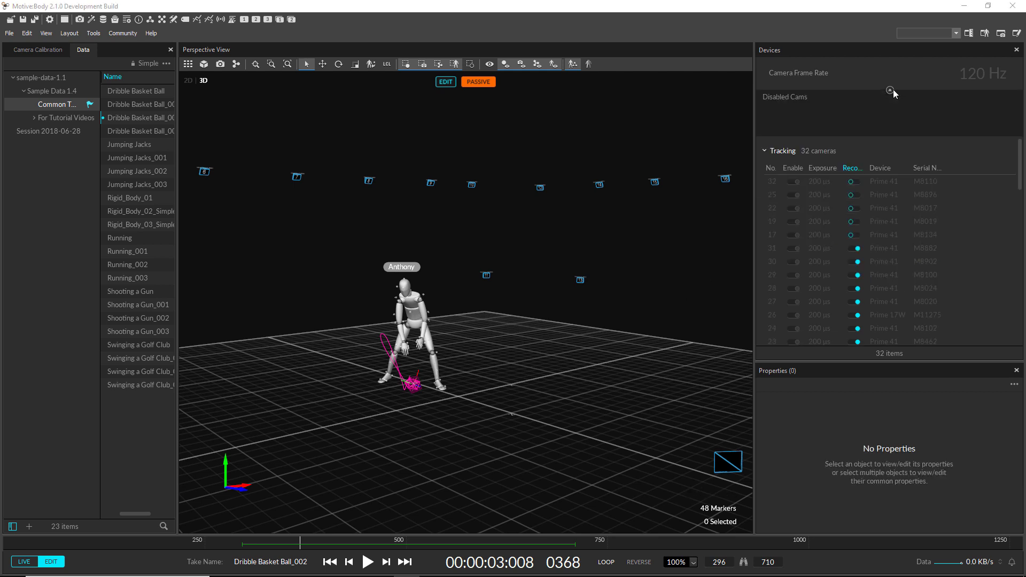
left_click(808, 95)
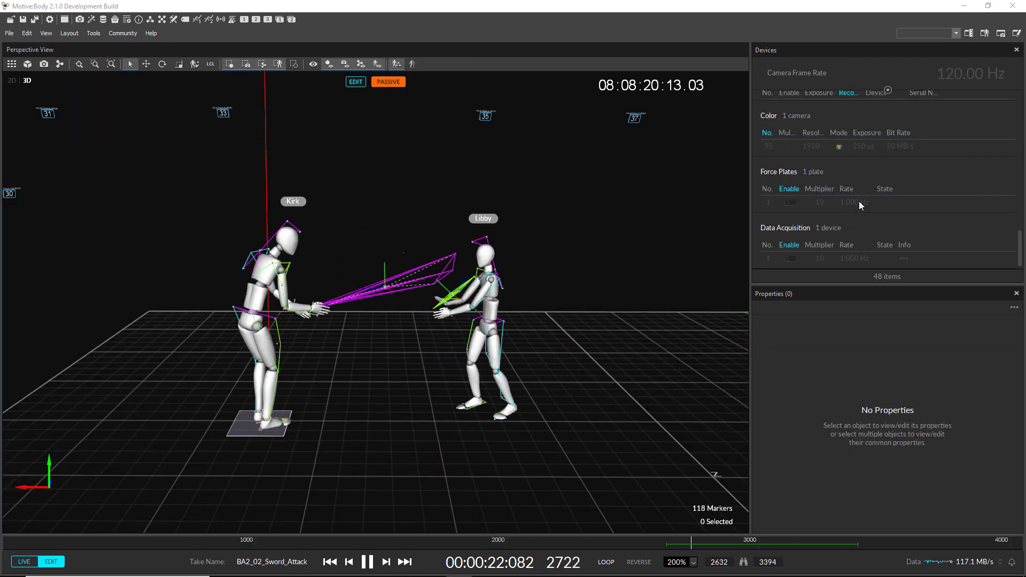
Activate the NIDAQ USB-6351 device and set the AMTI 10418M force plate's Display Scale to 1.
left_click(854, 258)
left_click(878, 357)
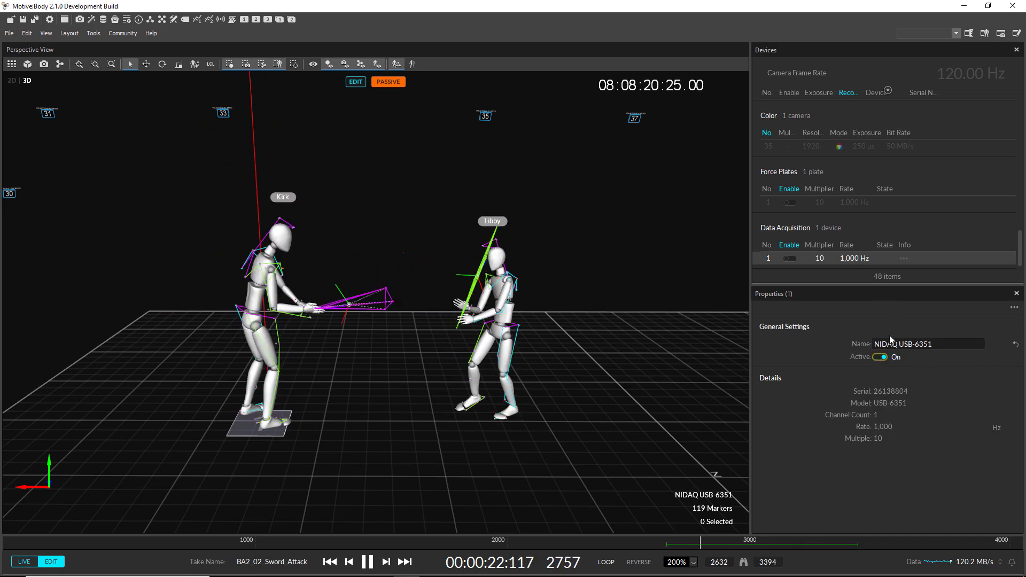
left_click(849, 197)
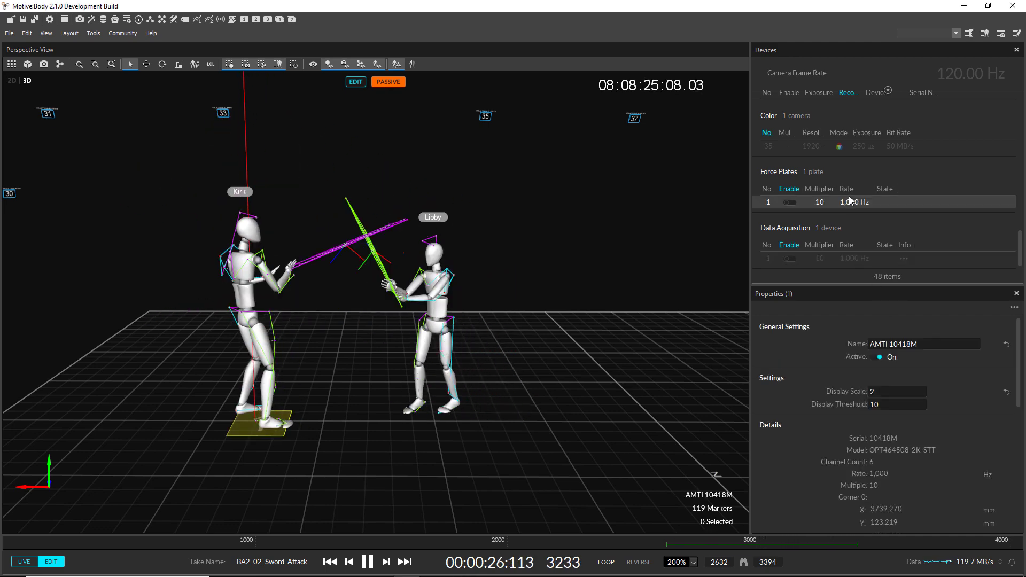
double_click(881, 391)
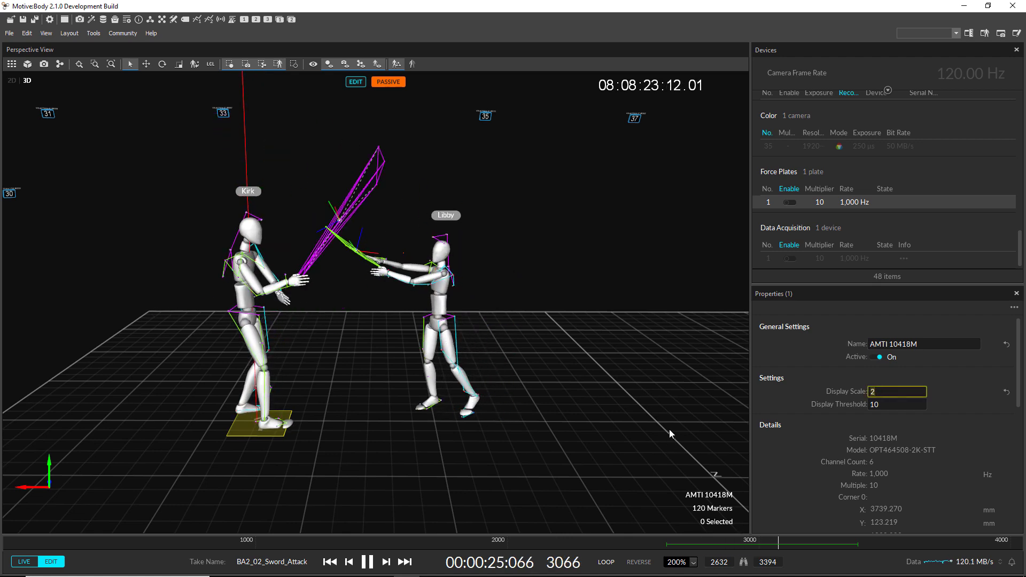
type("1")
key("Return")
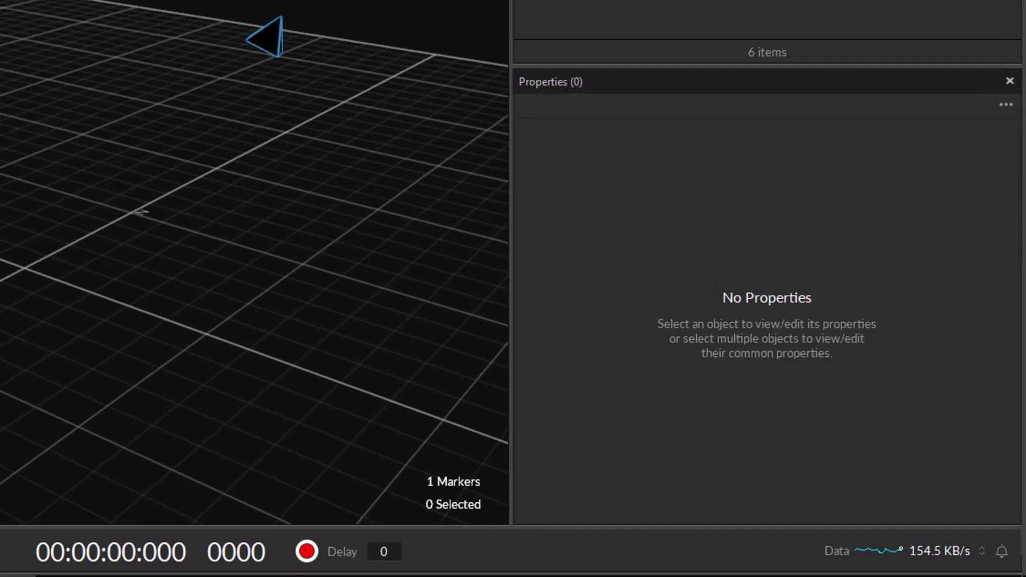
Set eSync 2 to Internal Clock at 180 Hz, with Output 1 as Gated Exposure Time.
left_click(829, 193)
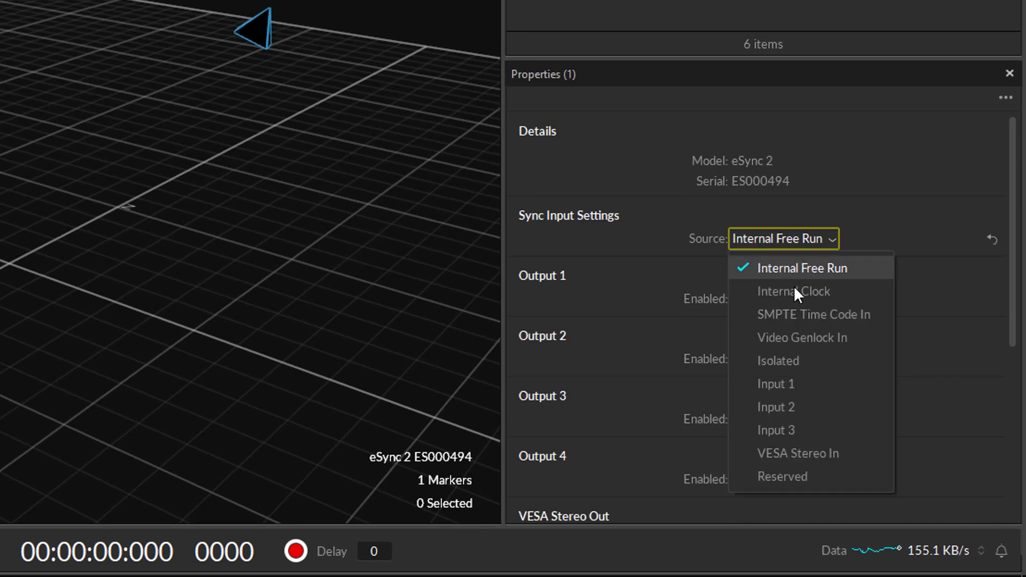
left_click(793, 291)
left_click(779, 264)
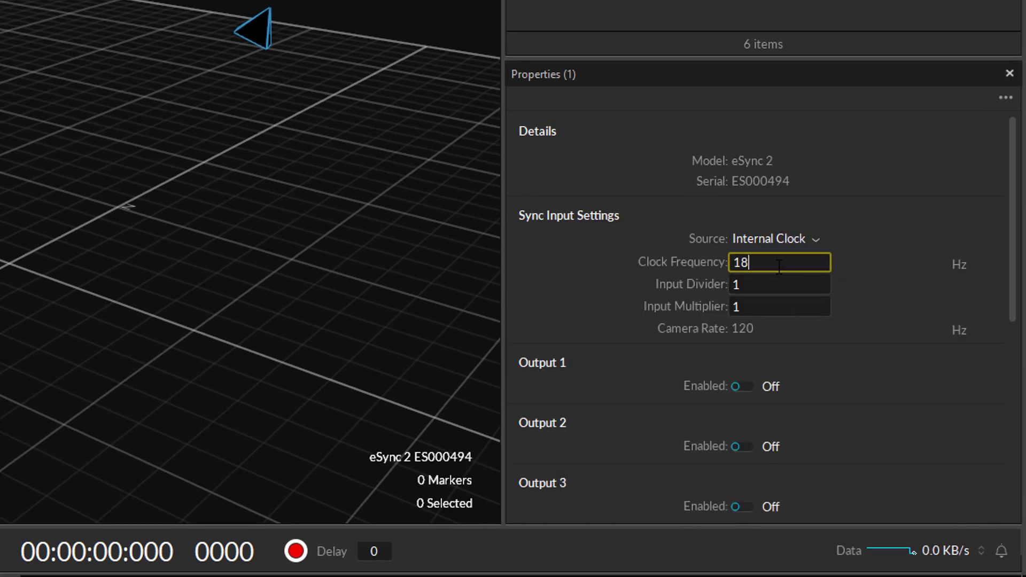
scroll(761, 312, "down", 2)
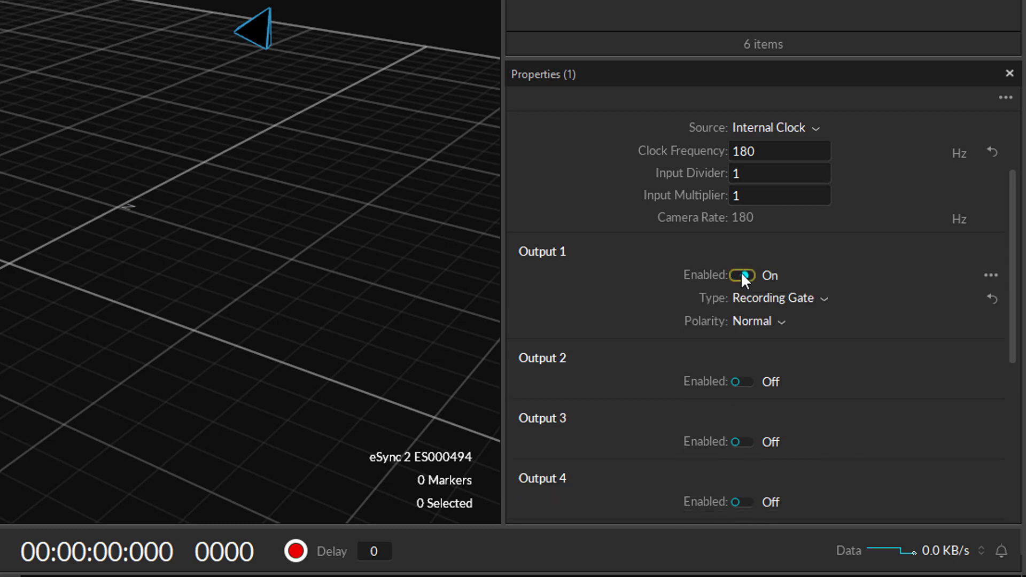
left_click(778, 296)
left_click(809, 278)
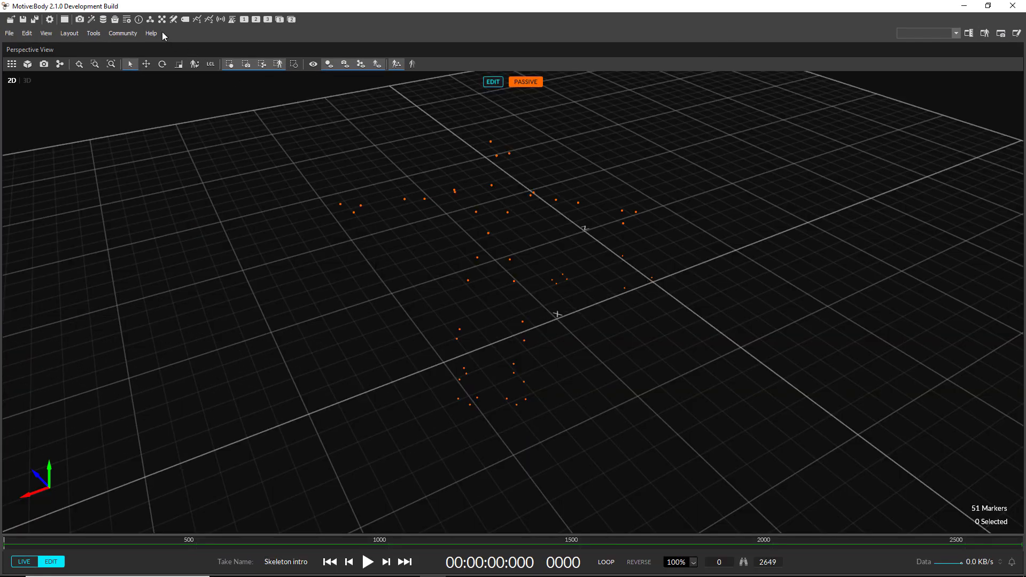
Create a Baseline + Toe skeleton from the performer's 41 markers, then orbit to view the HMD.
left_click(151, 20)
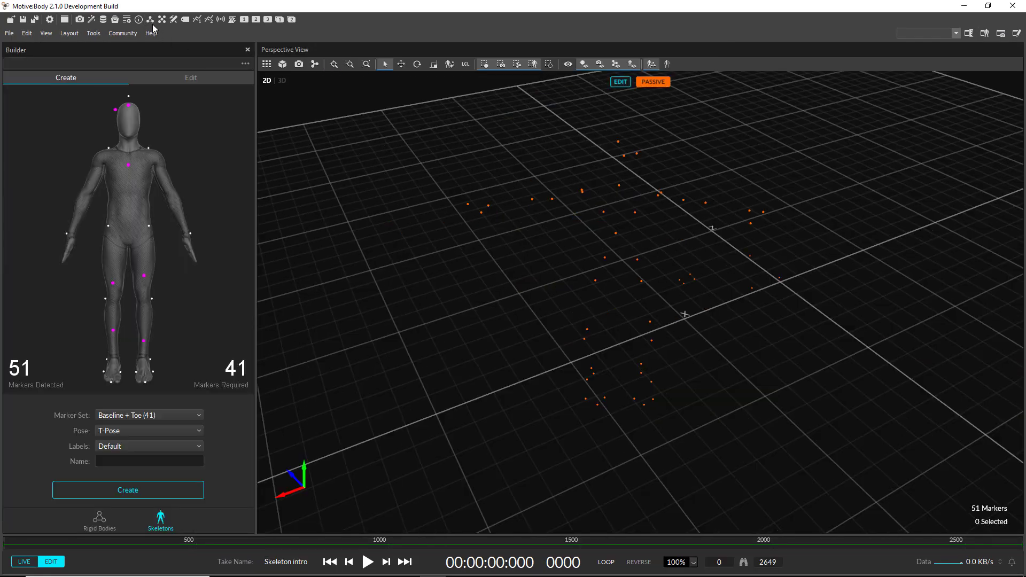
scroll(481, 259, "down", 3)
left_click_drag(417, 197, 800, 394)
scroll(686, 326, "up", 3)
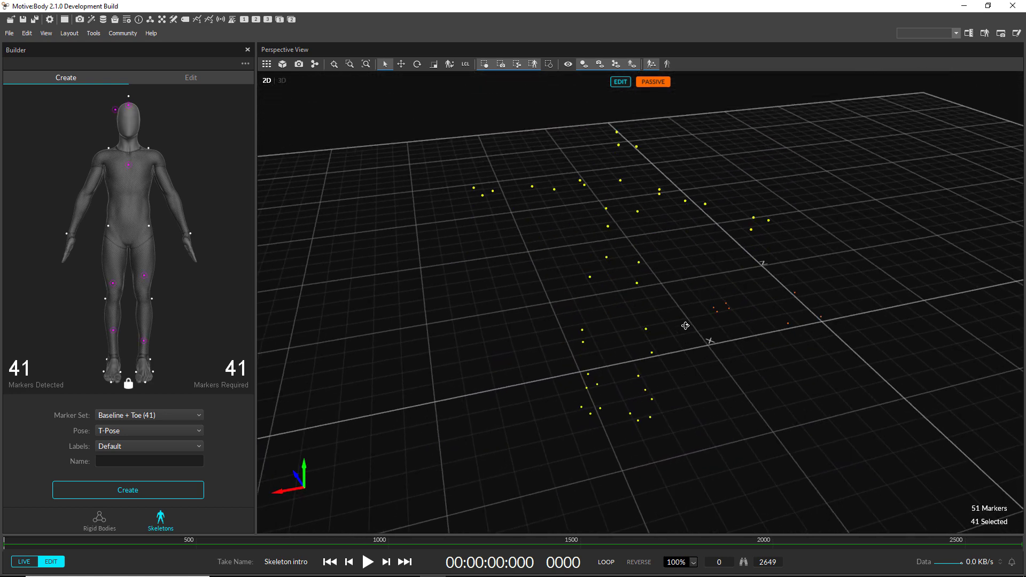
left_click(174, 489)
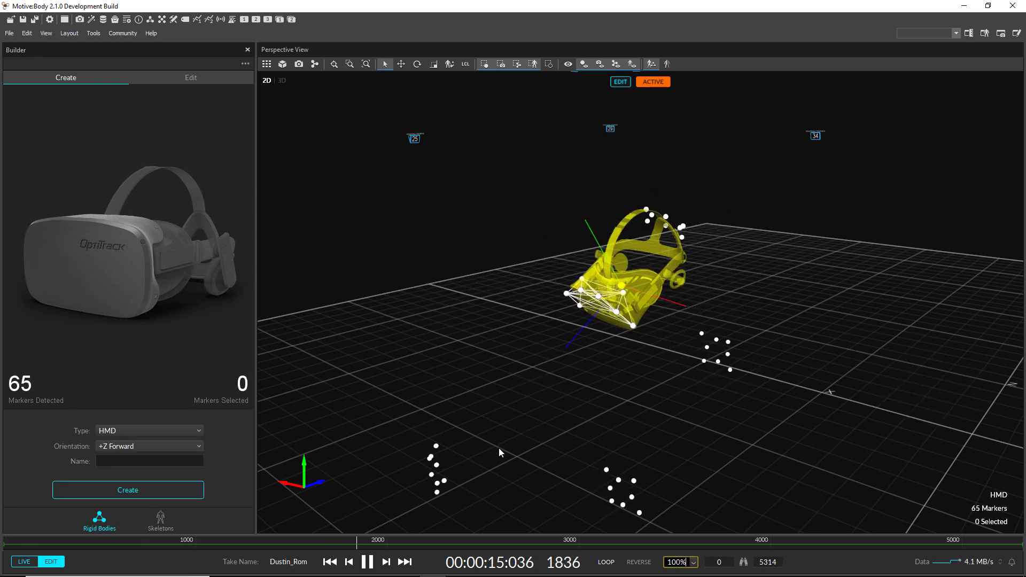
right_click_drag(499, 448, 666, 416)
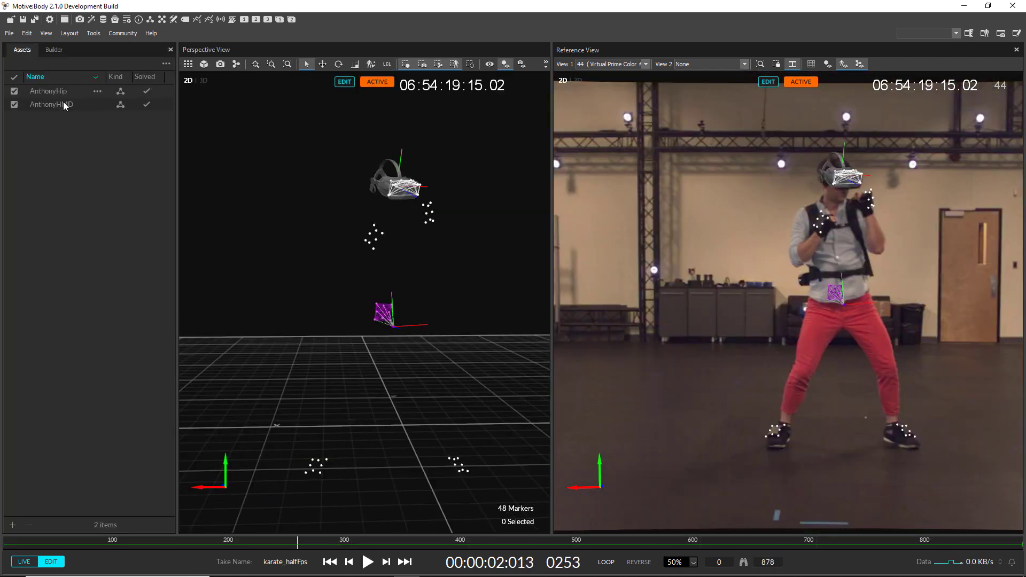
With AnthonyHMD selected, create a 6 Rigid Body Skeleton named Anthony in the Builder.
left_click(50, 107)
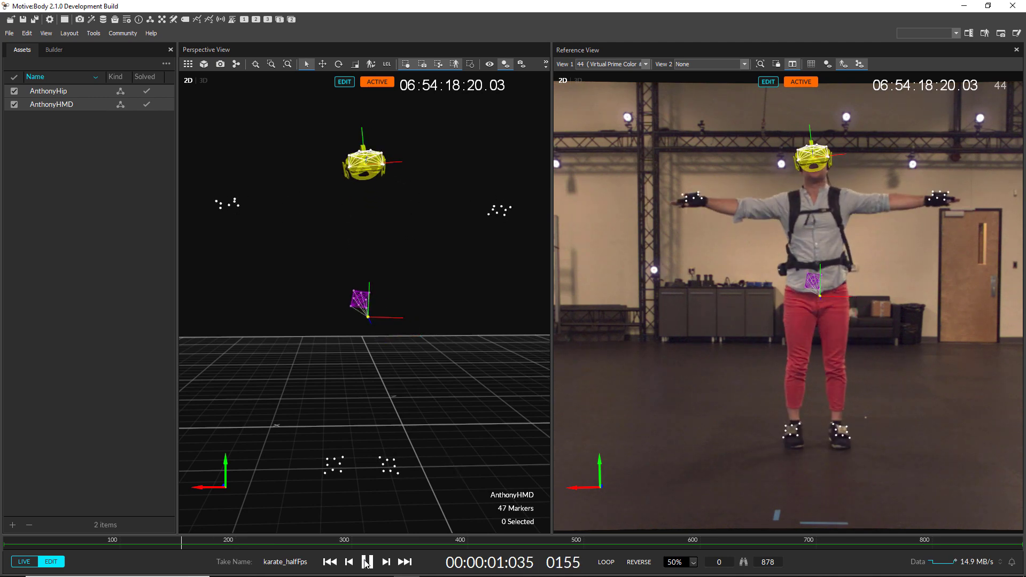
left_click(53, 50)
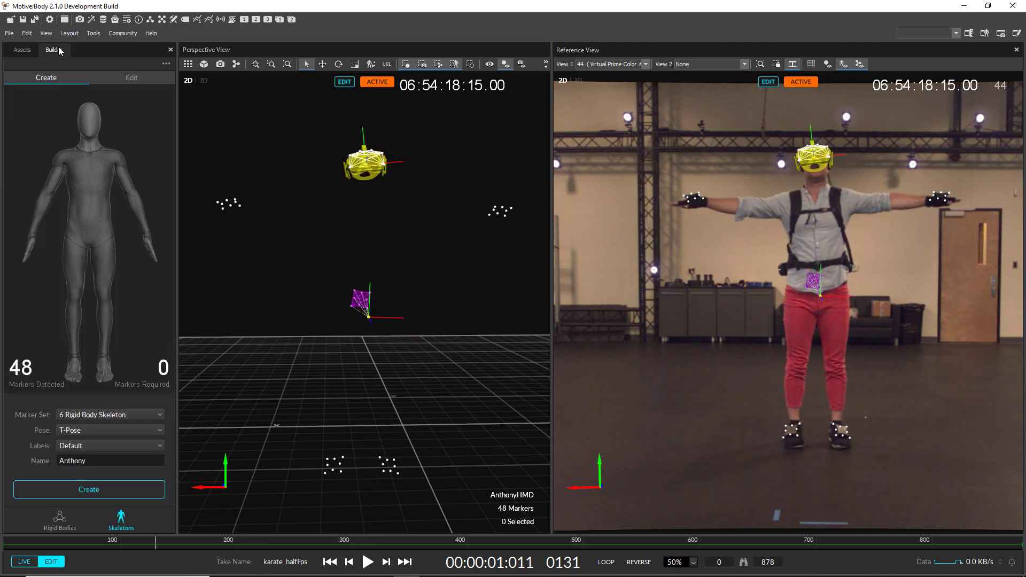
left_click(130, 489)
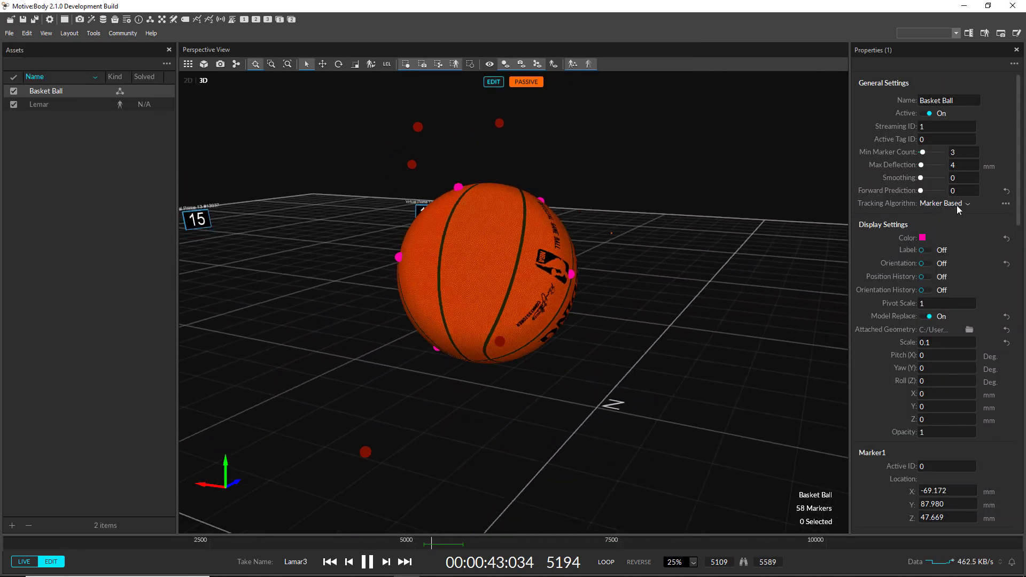
Change Basket Ball's Tracking Algorithm from Marker Based to Auto Select.
left_click(957, 205)
left_click(951, 219)
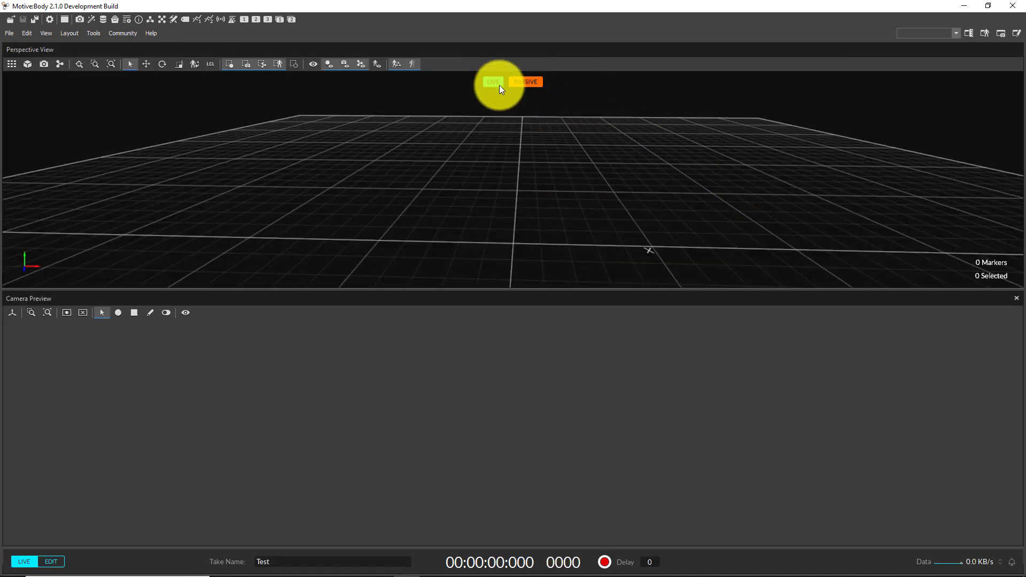
Switch to Edit mode and set the marker display to Active only, hiding passive markers.
left_click(499, 85)
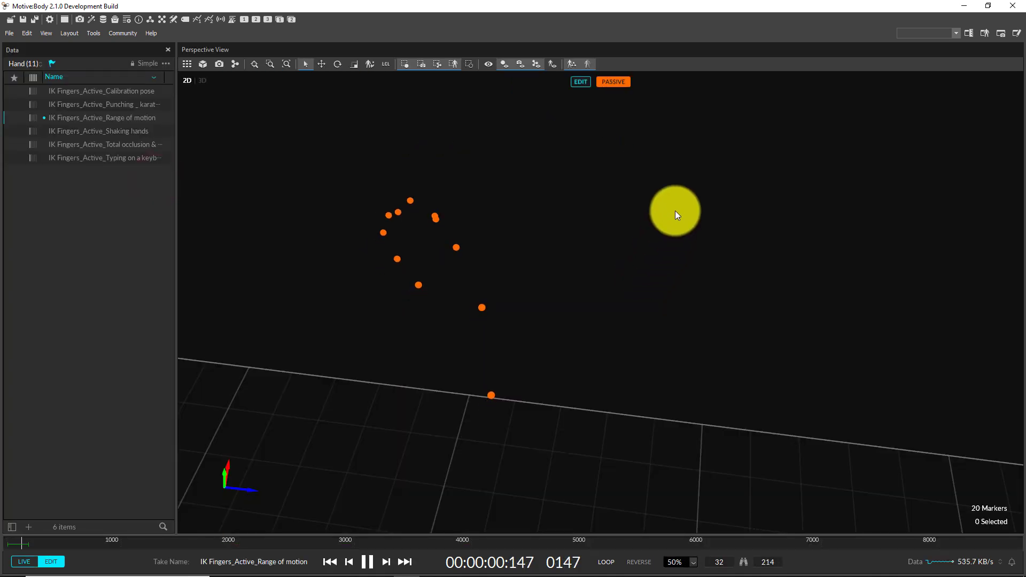
left_click(619, 85)
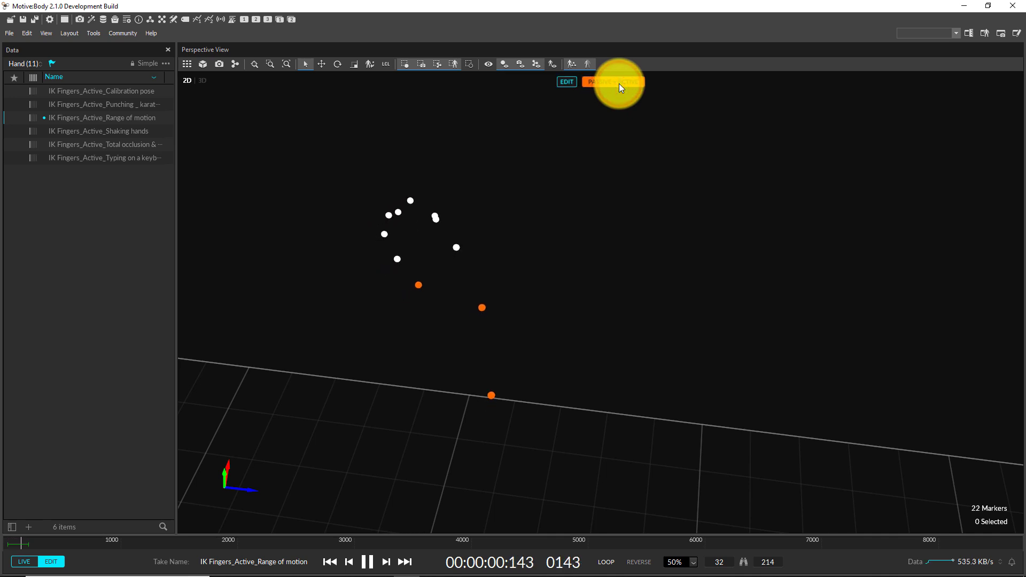
left_click(618, 83)
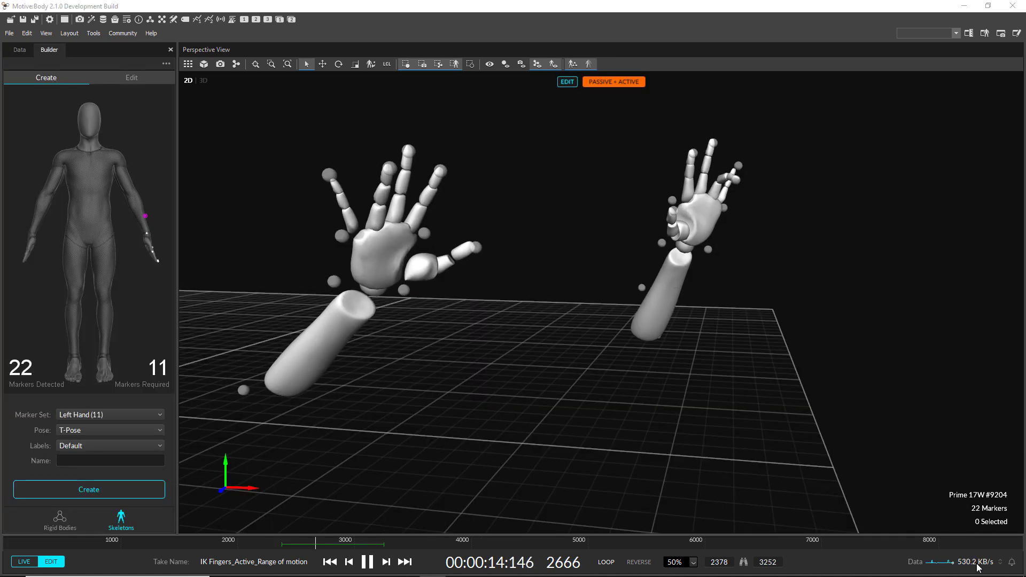
left_click(978, 563)
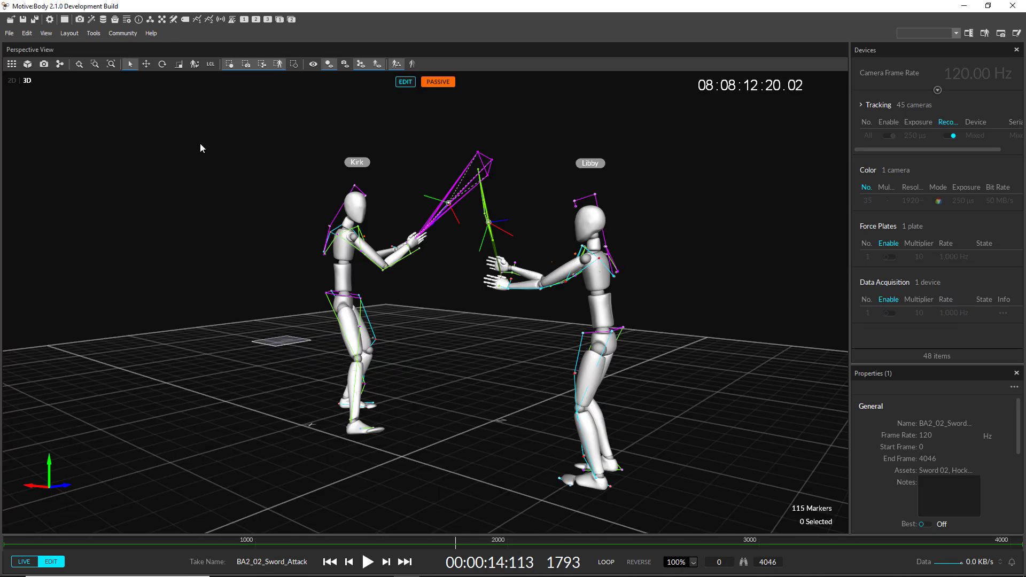
Export the profile 'Motive Profile - 2018-07-18' with properties and assets only, excluding hotkeys and sessions.
left_click(10, 33)
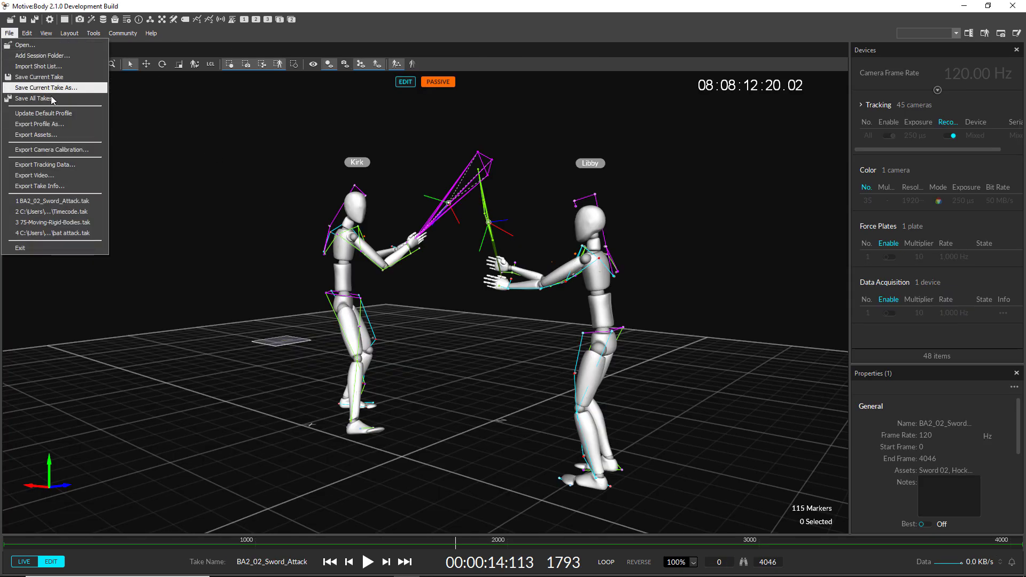
left_click(54, 123)
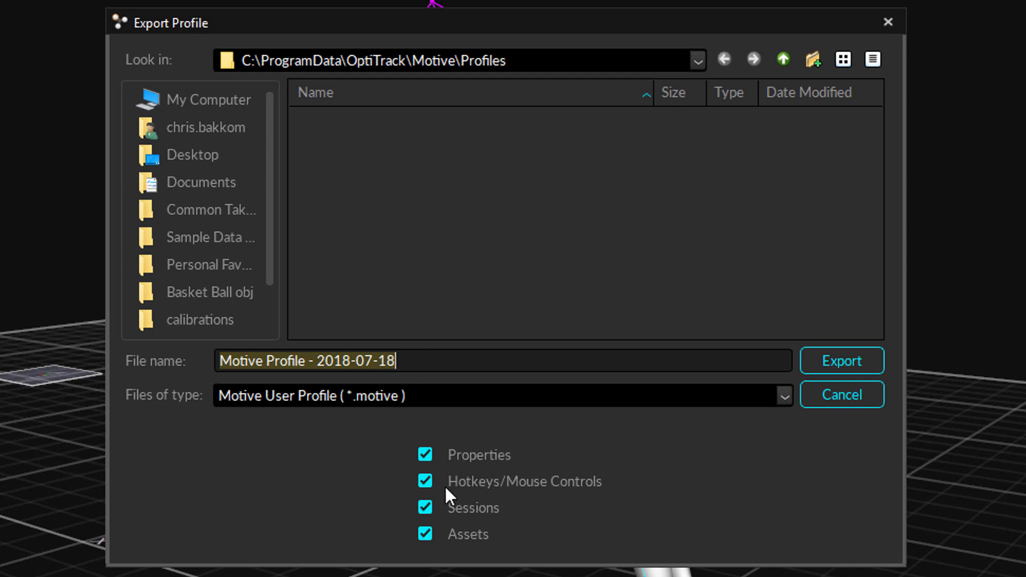
left_click(428, 482)
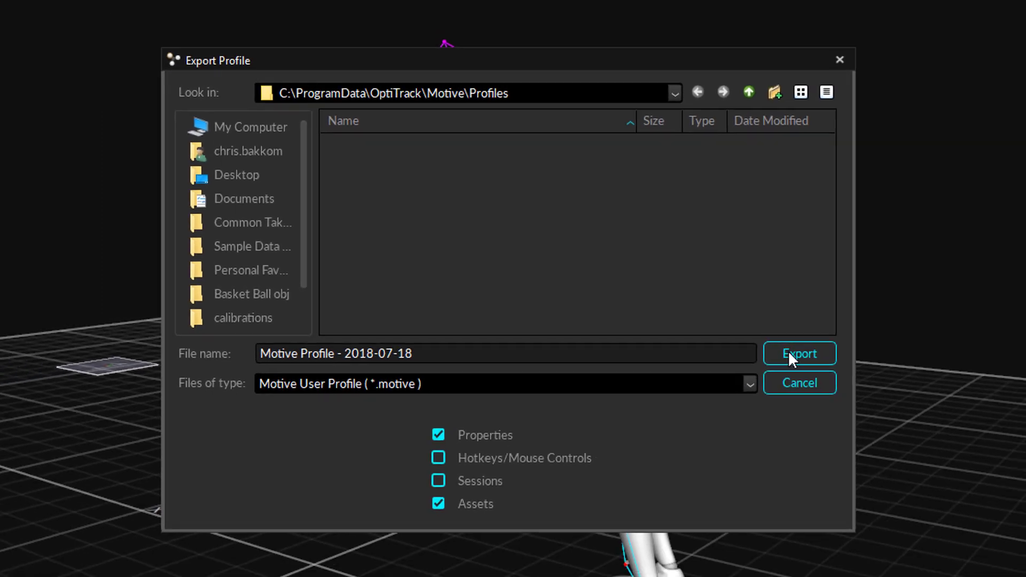
left_click(829, 359)
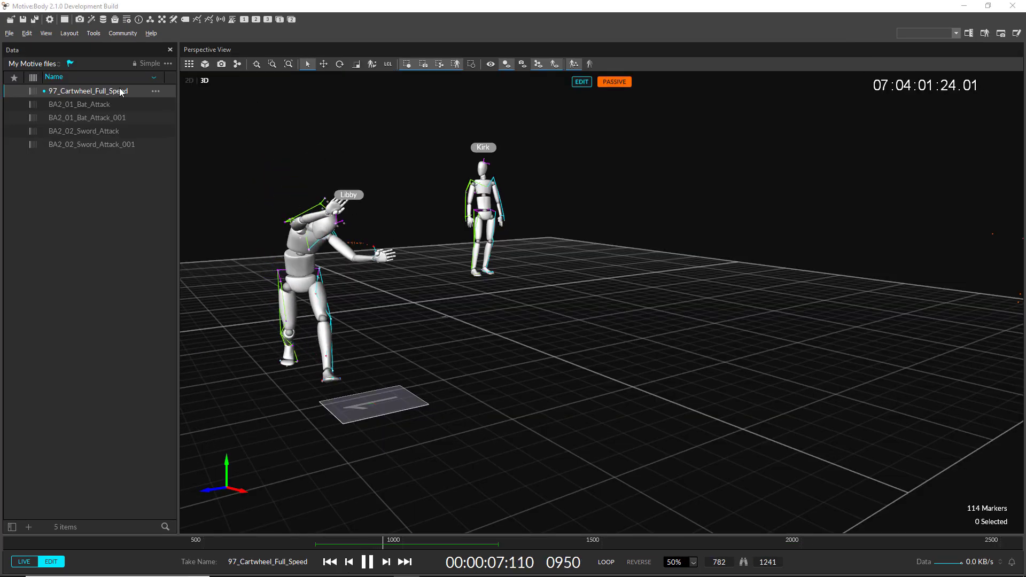
right_click(119, 89)
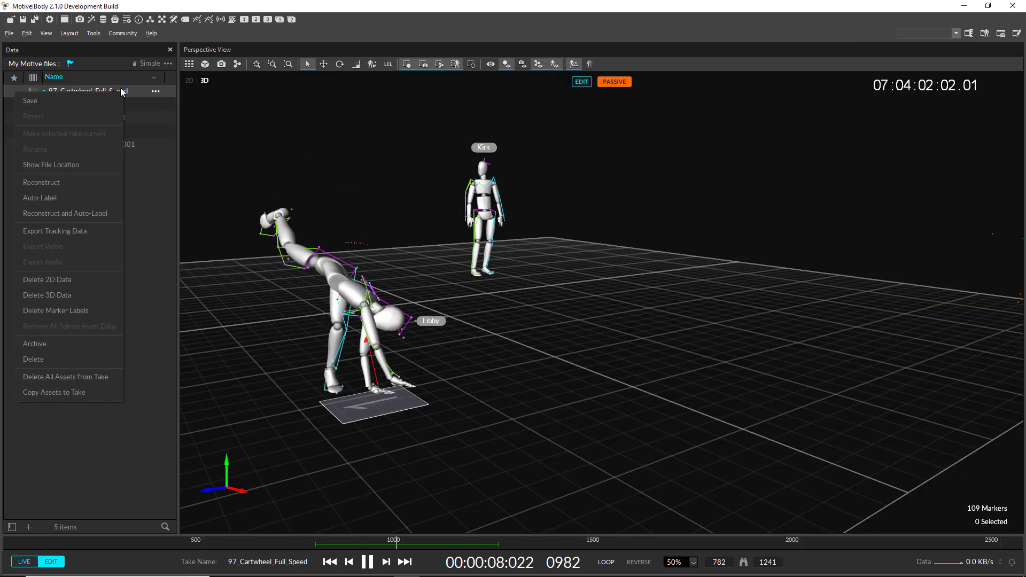
Reveal the cartwheel take file in Explorer, view the folder as large icons, and select the next take.
left_click(83, 165)
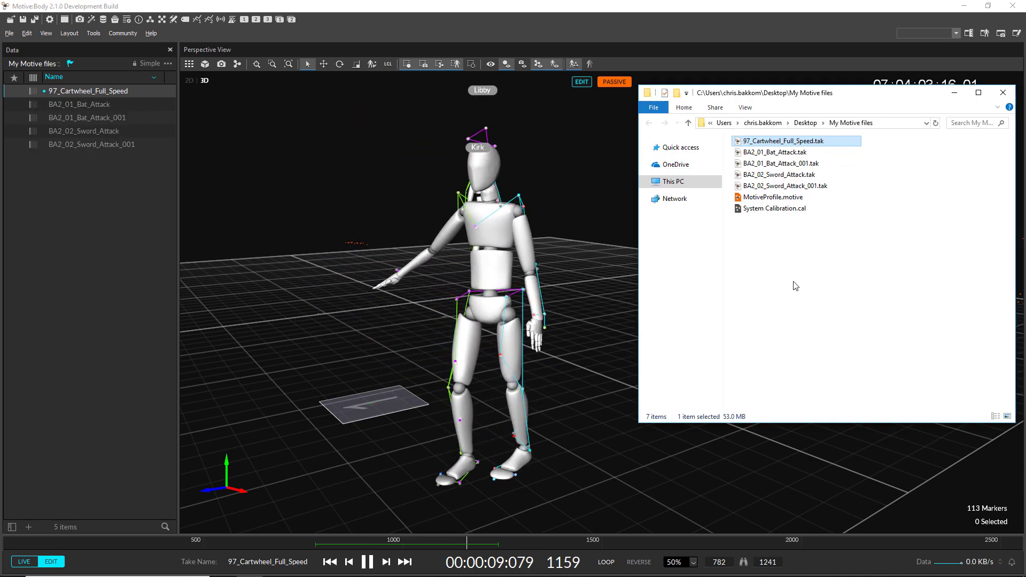
right_click(813, 274)
mouse_move(840, 281)
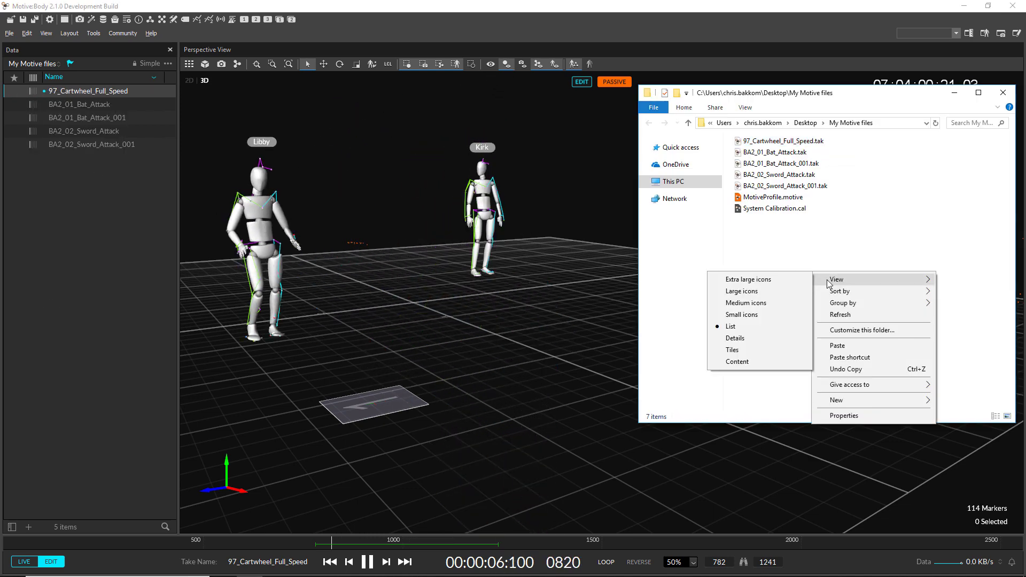
left_click(793, 290)
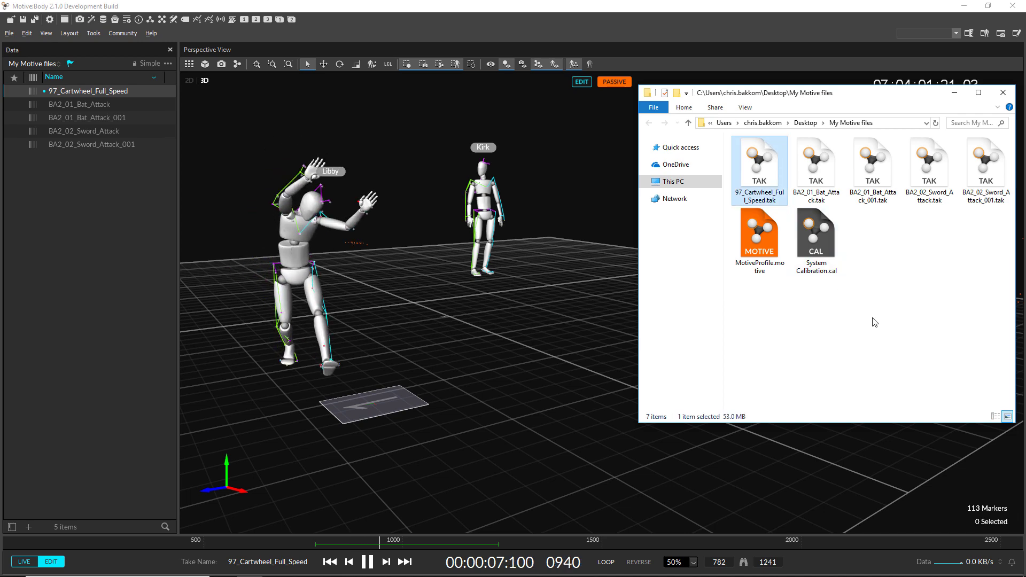
key("Right")
key("Right")
key("Right")
key("Right")
key("Right")
key("Right")
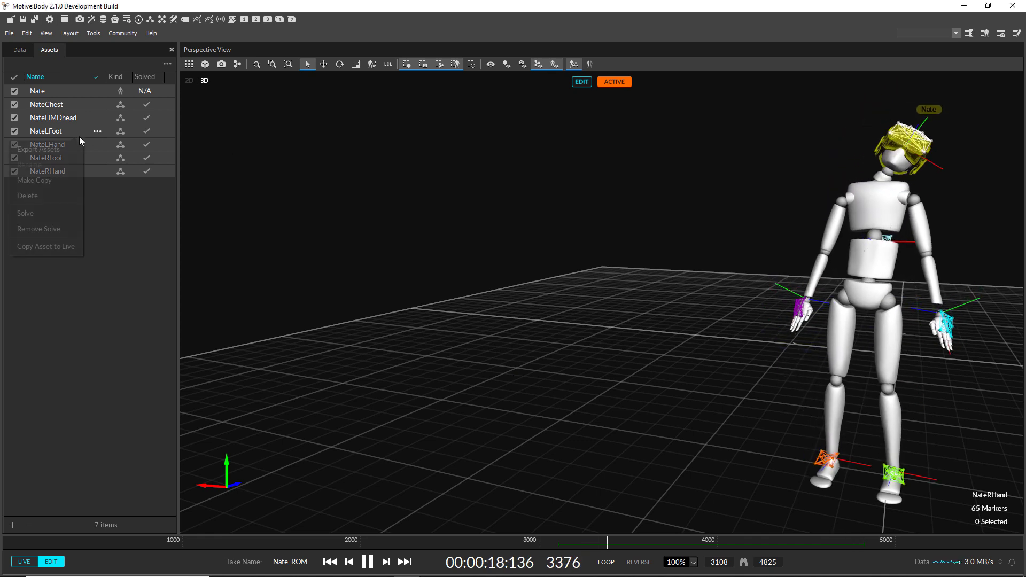
Start exporting the Nate skeleton and rigid body assets, naming the file MyAssets.
left_click(63, 146)
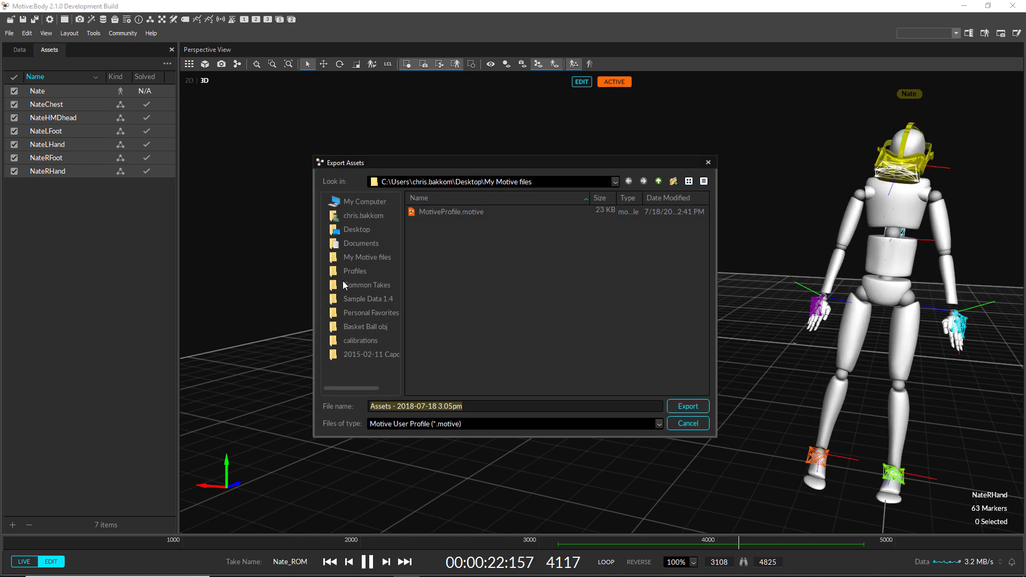
type("My")
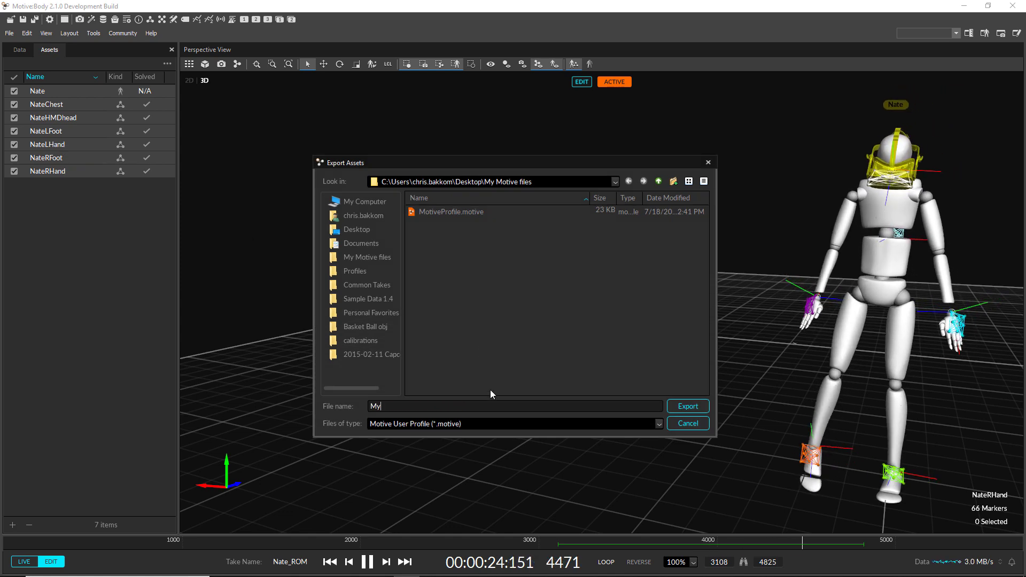
type("Assets")
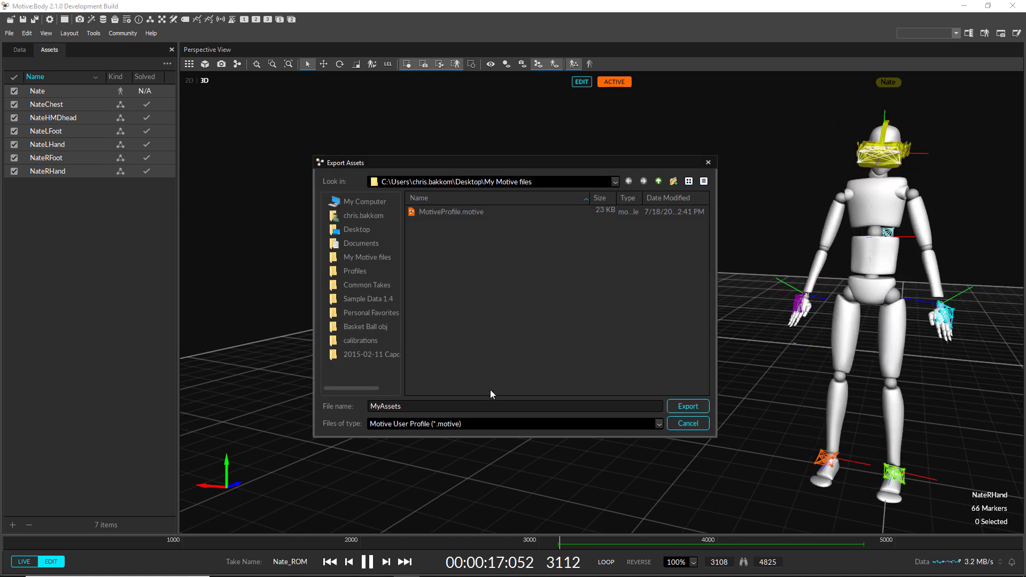
Save the MyAssets export, then open the OptiTrack documentation wiki via Support.
left_click(688, 407)
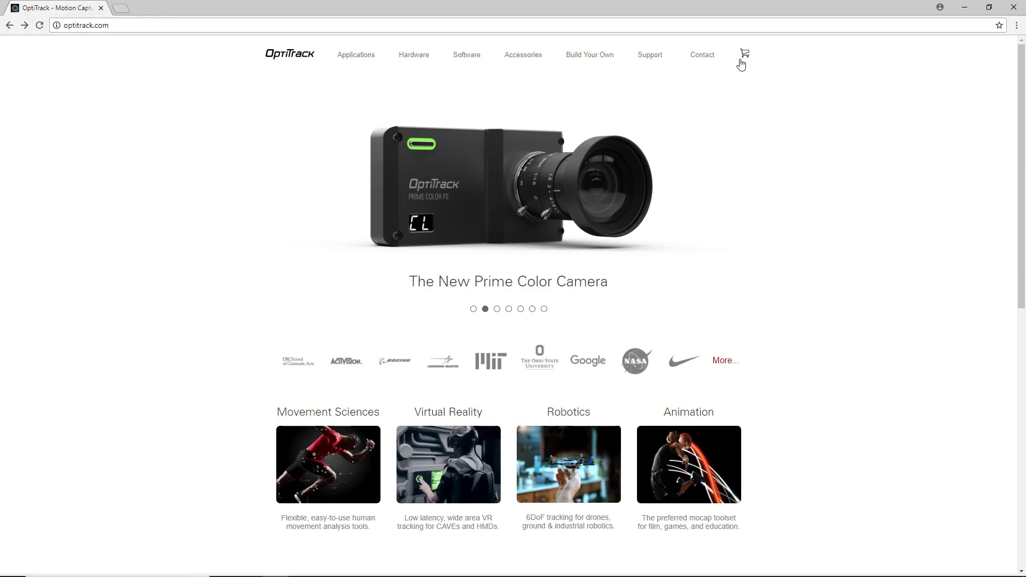
left_click(651, 55)
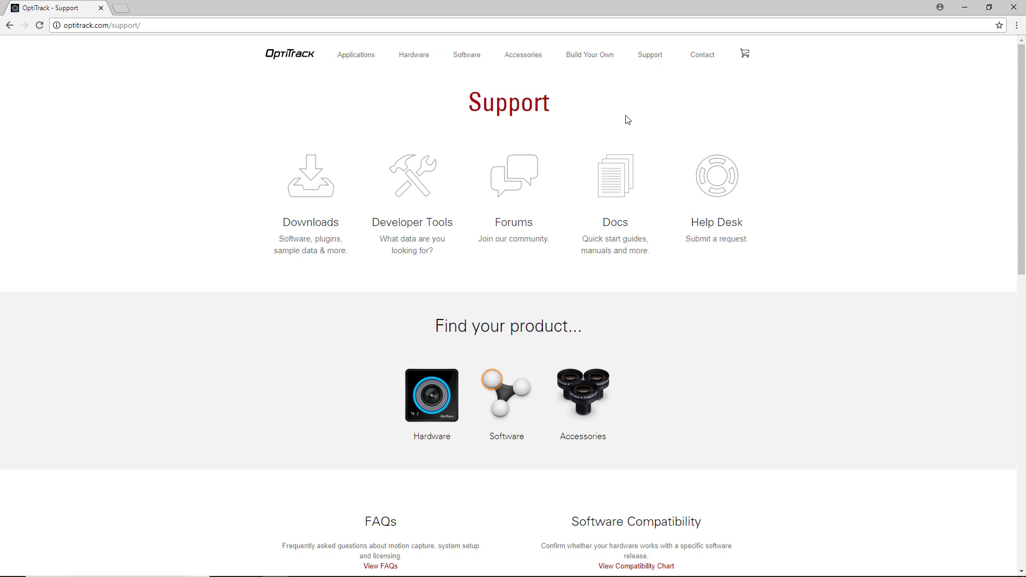
left_click(616, 201)
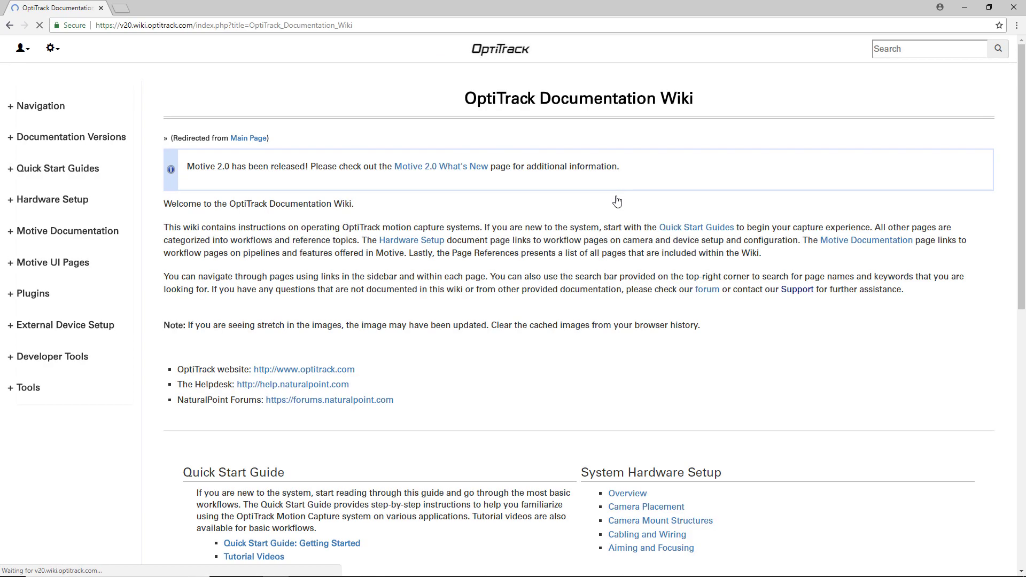
Scroll the wiki's Tutorial Videos page down to the Motive File Management videos.
scroll(618, 200, "down", 3)
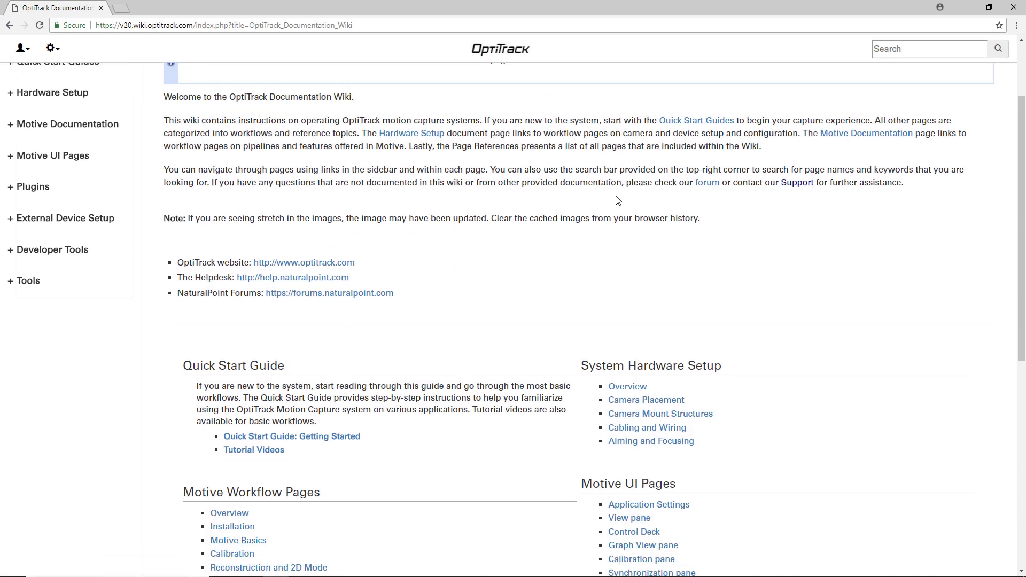
scroll(617, 201, "down", 3)
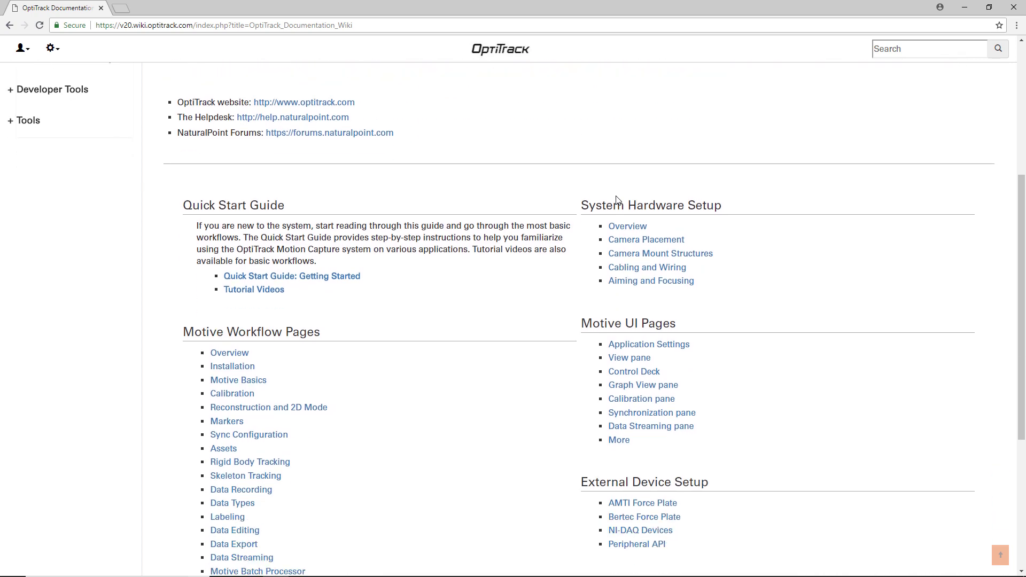
scroll(617, 200, "down", 3)
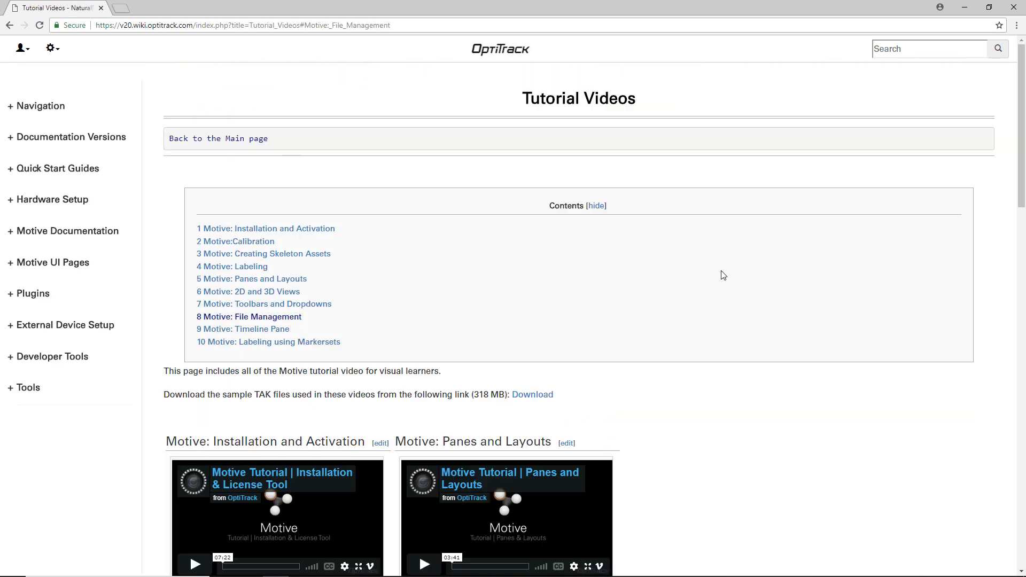
scroll(723, 275, "down", 2)
scroll(723, 274, "down", 7)
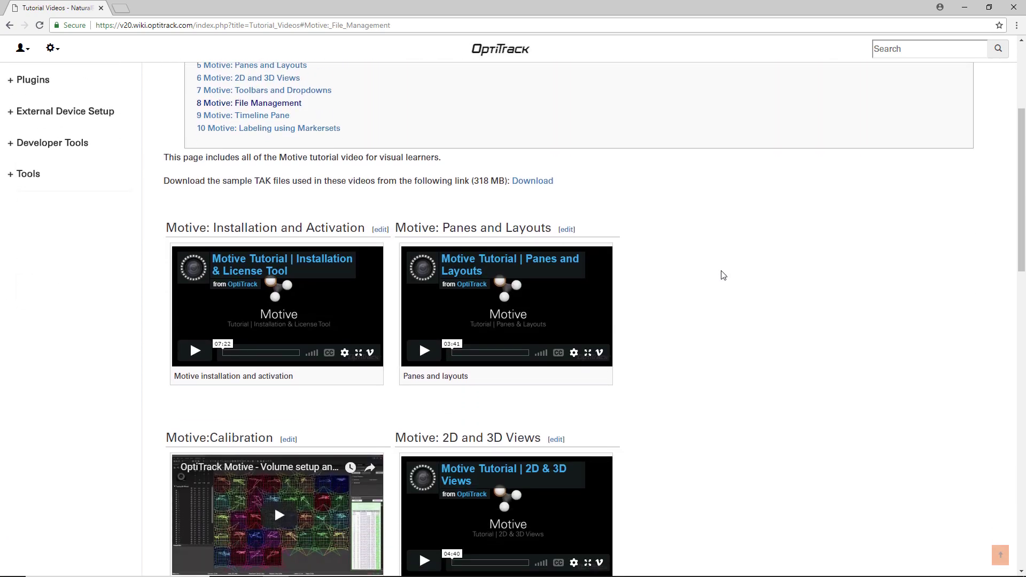
scroll(723, 275, "down", 8)
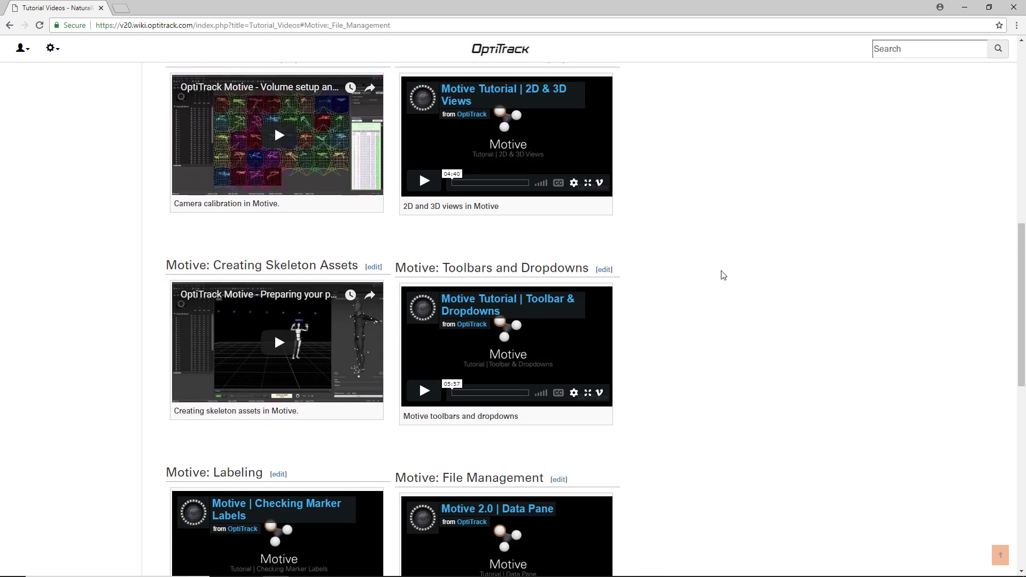
scroll(722, 274, "down", 3)
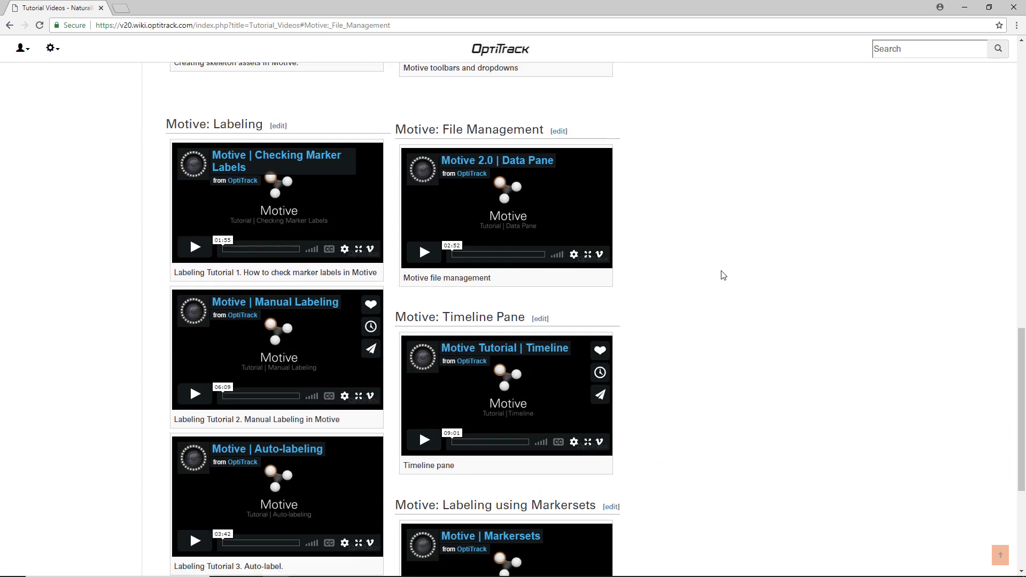